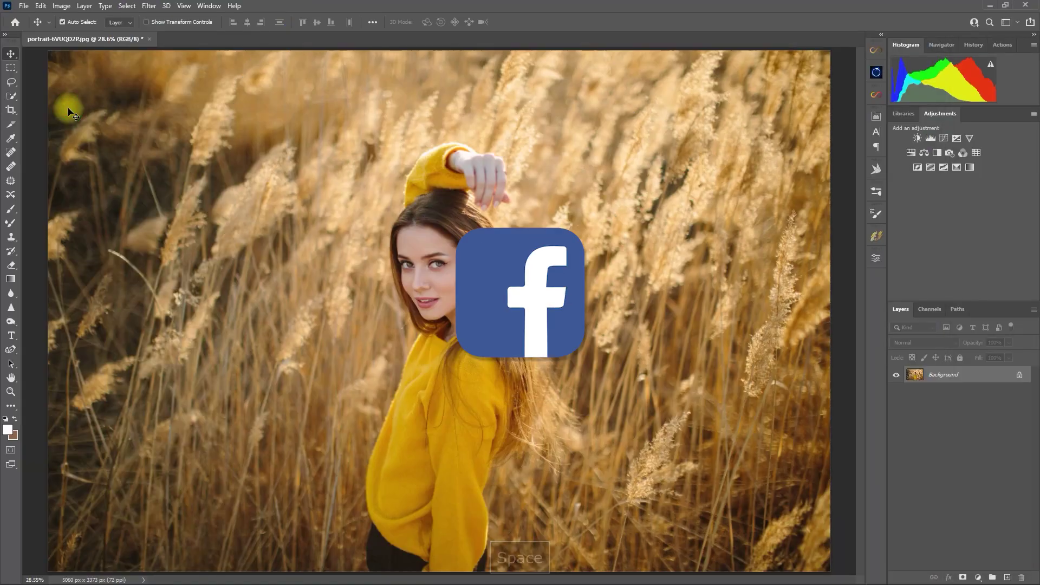
# Crop the wheat-field portrait to a 2:3 vertical frame (1977 × 2967 px) using a Rule of Thirds guide.
pyautogui.click(19, 113)
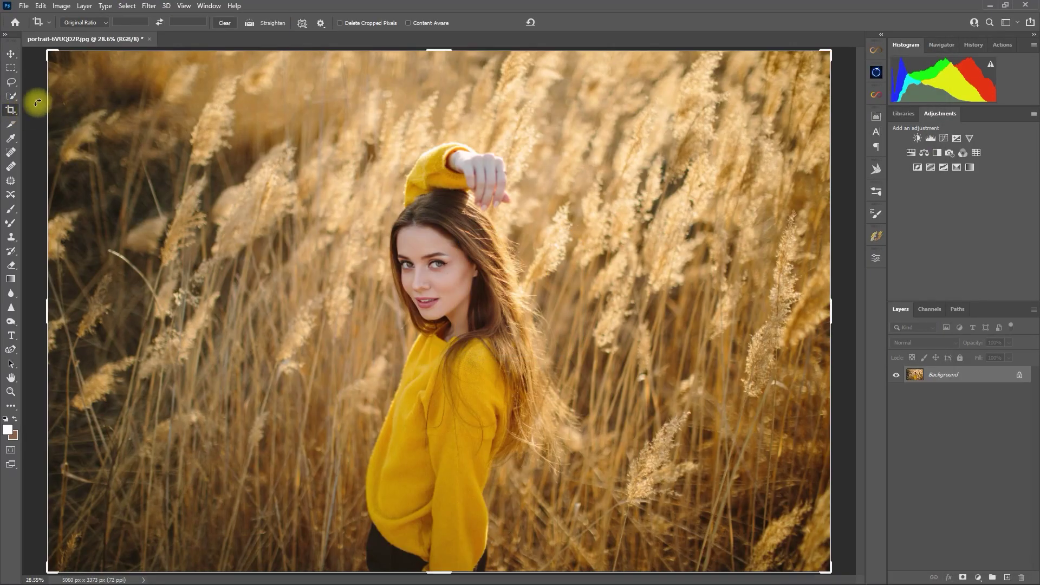
pyautogui.click(103, 22)
pyautogui.click(107, 88)
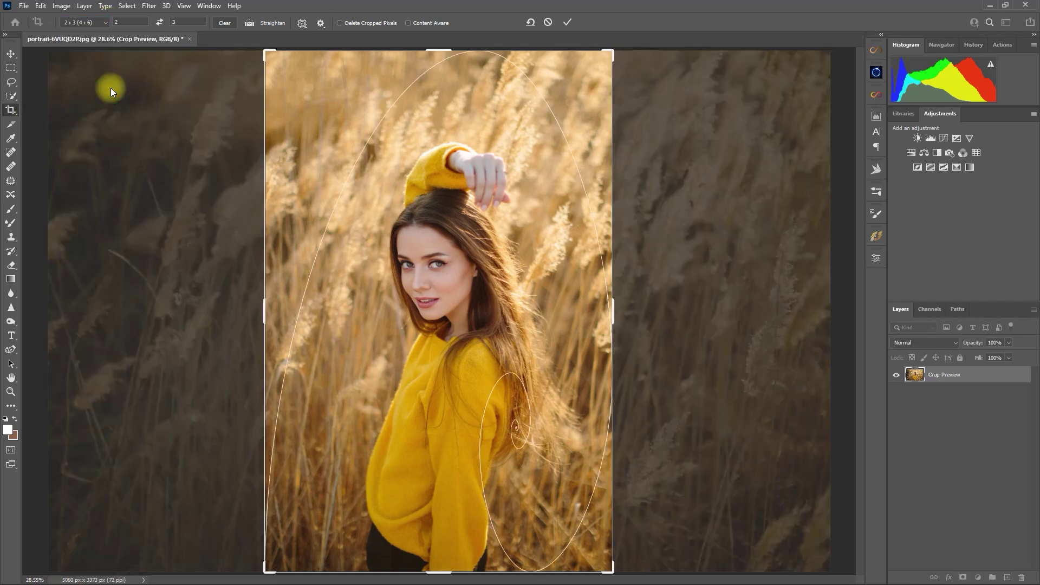
pyautogui.moveTo(438, 50); pyautogui.dragTo(439, 72)
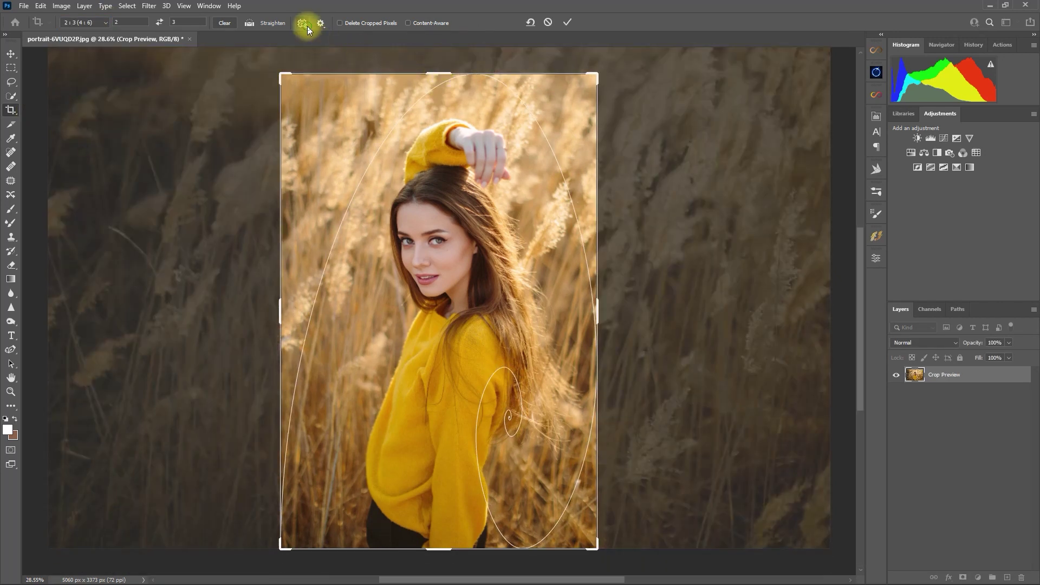
pyautogui.click(303, 24)
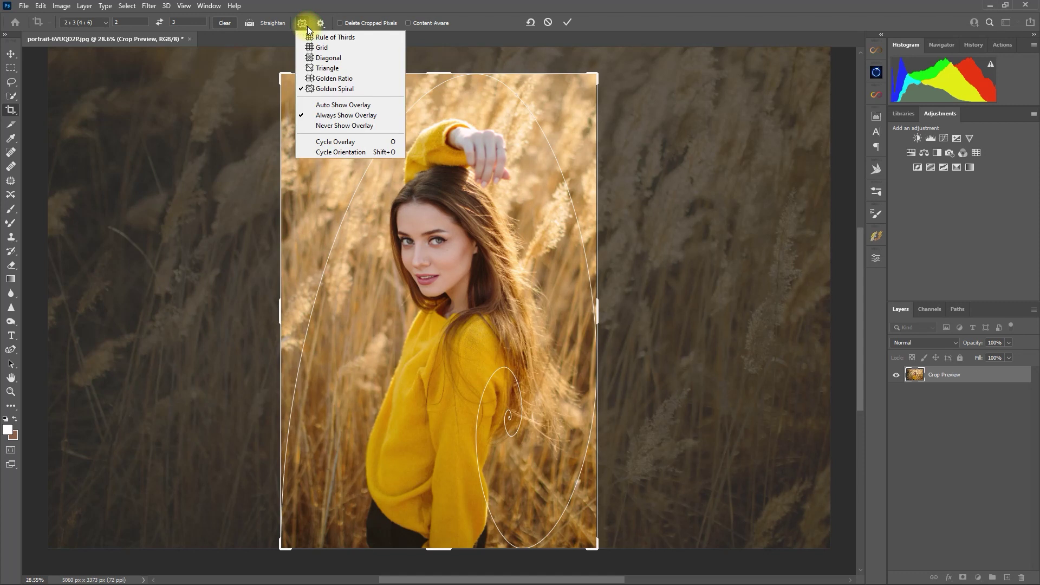
pyautogui.click(335, 36)
pyautogui.moveTo(439, 75); pyautogui.dragTo(441, 82)
pyautogui.moveTo(460, 260); pyautogui.dragTo(426, 259)
pyautogui.press('Return')
# Open the Save for Web (Legacy) export dialog for the cropped portrait.
pyautogui.press('v')
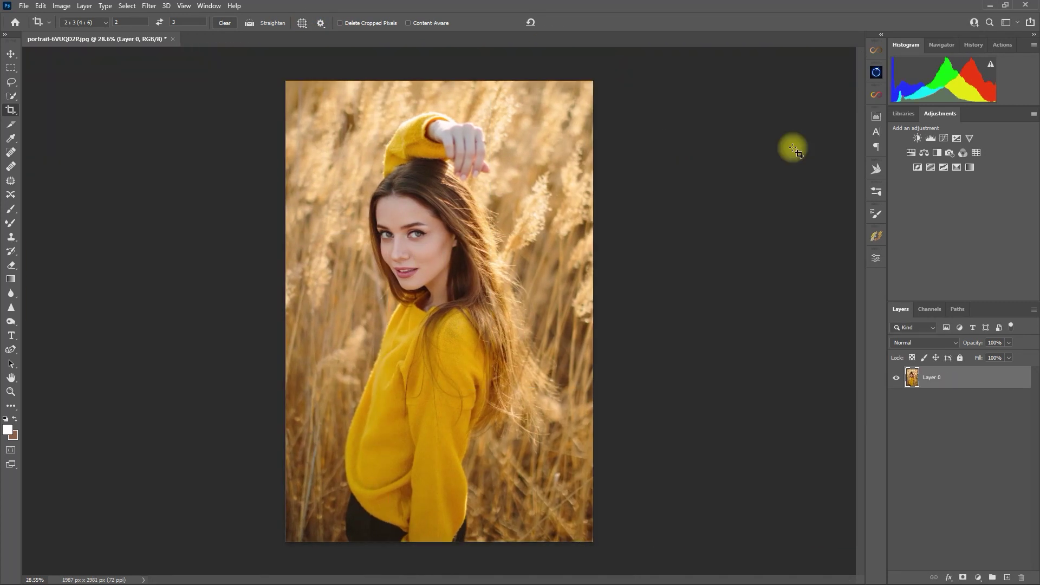
pyautogui.click(23, 5)
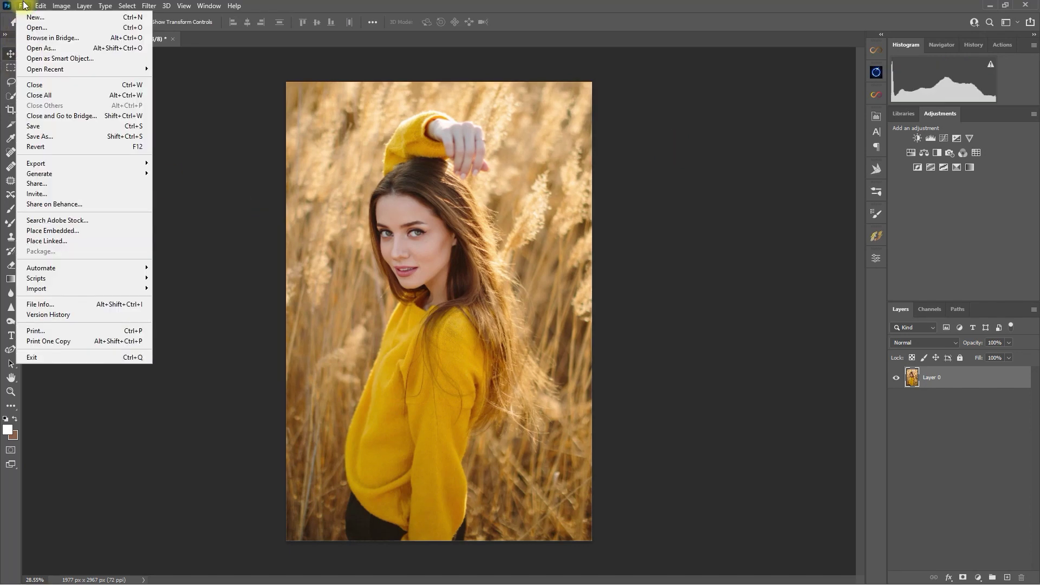
pyautogui.moveTo(86, 160)
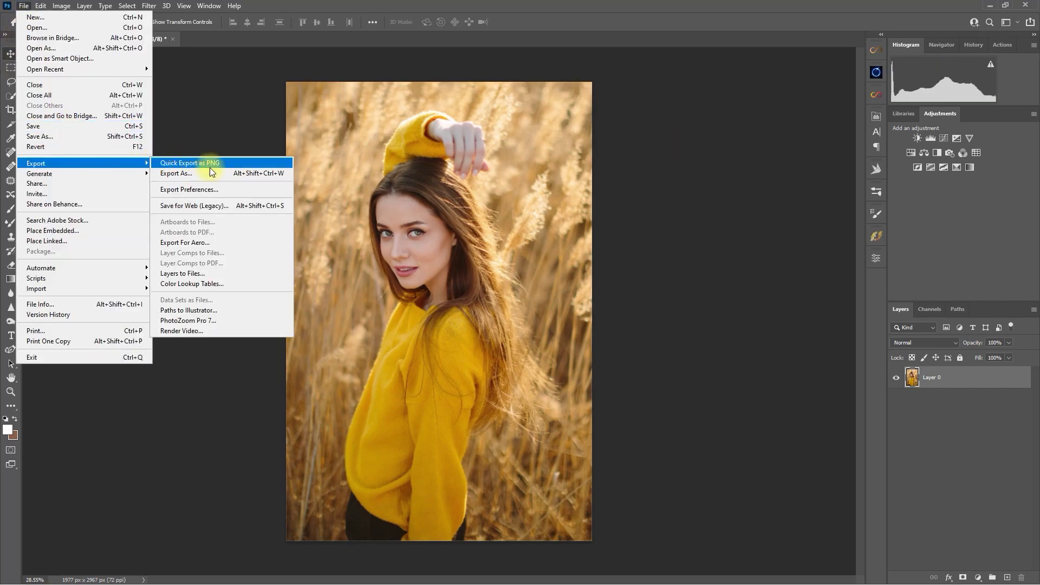
pyautogui.click(251, 206)
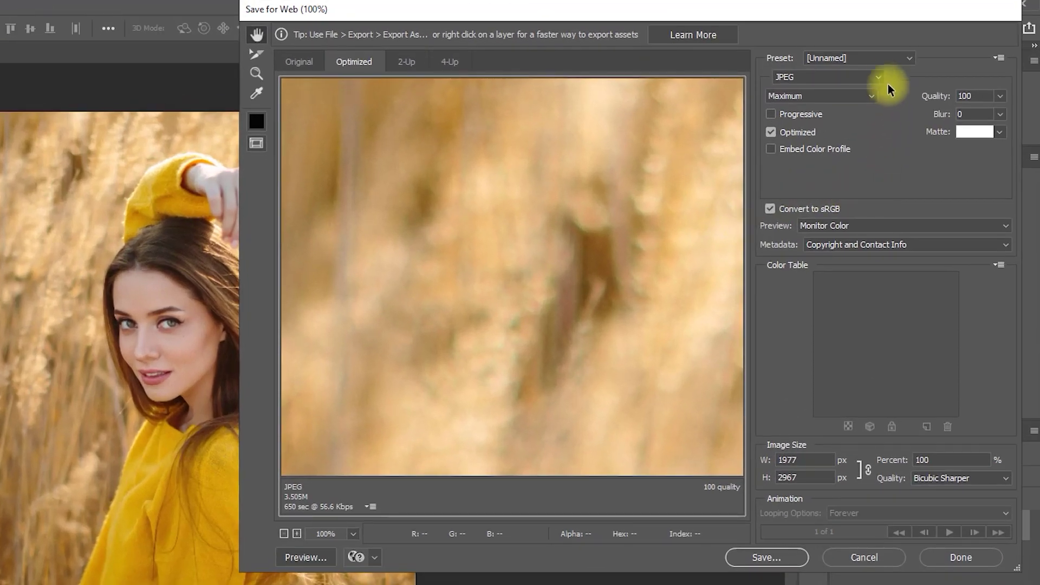
# Keep JPEG format and lower the quality from 100 to 70, about 1.003M.
pyautogui.click(879, 78)
pyautogui.click(863, 89)
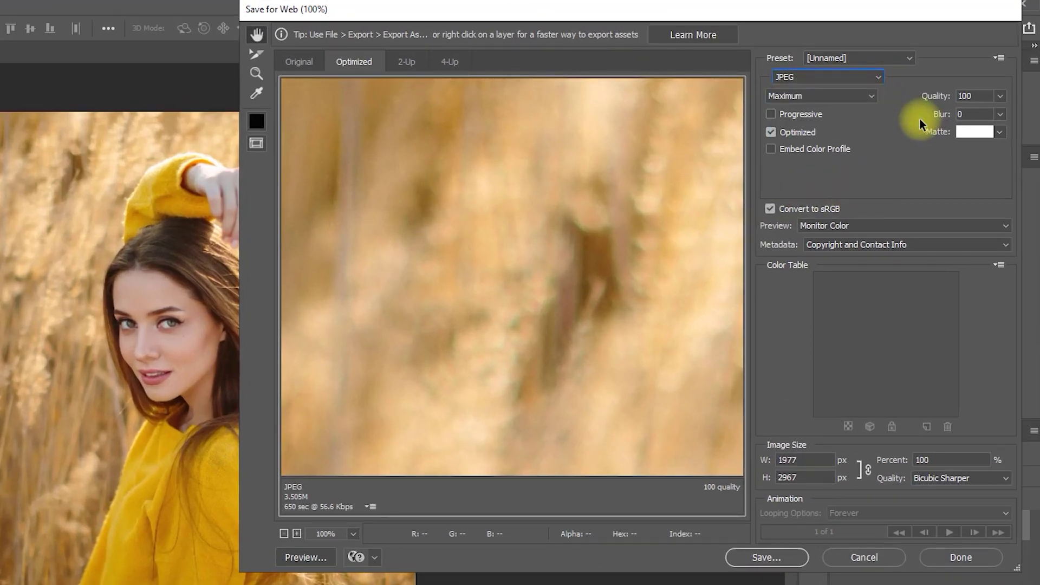
pyautogui.click(868, 98)
pyautogui.click(864, 153)
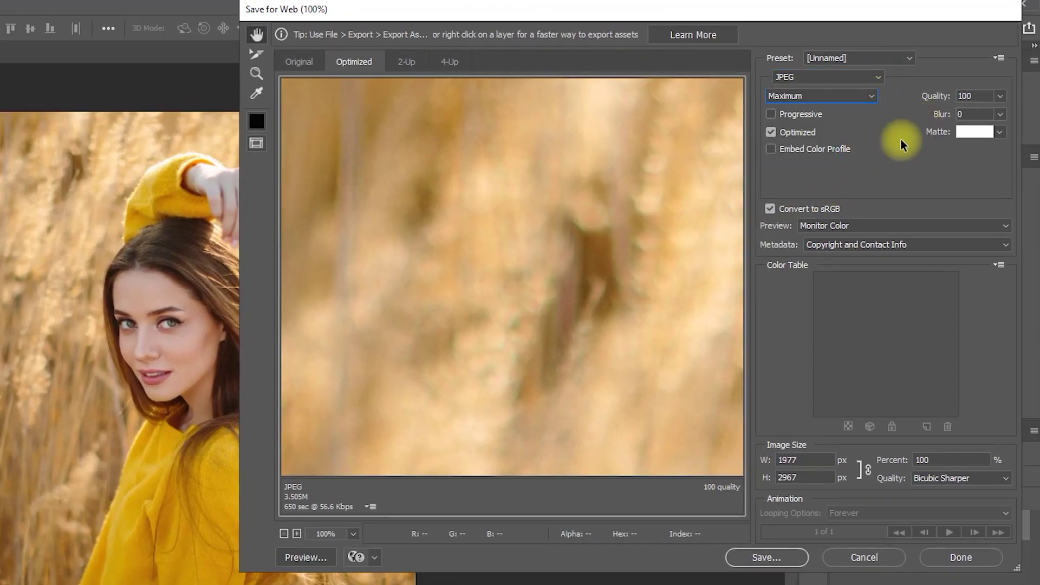
pyautogui.click(785, 132)
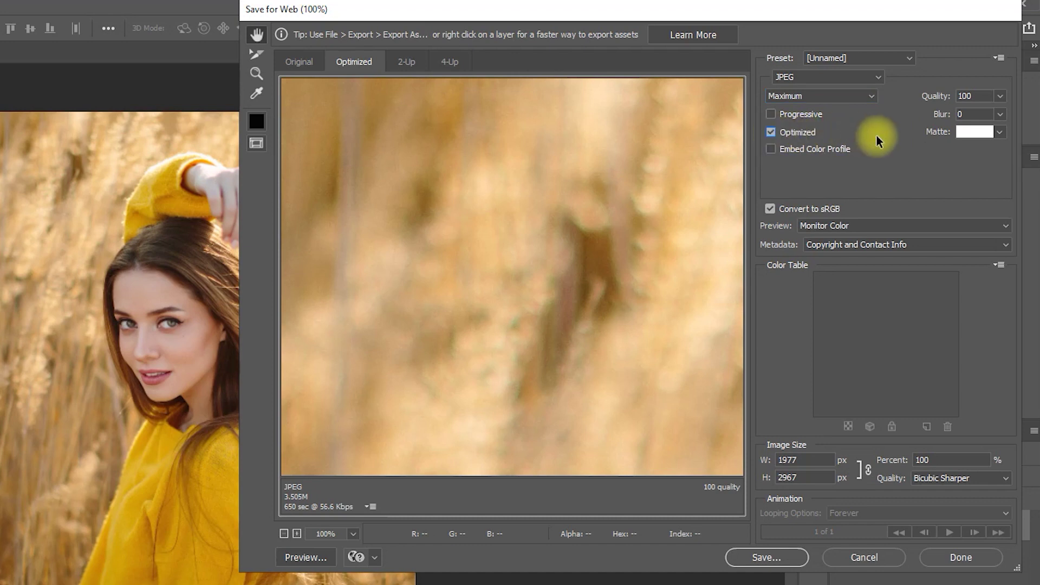
pyautogui.click(1000, 96)
pyautogui.moveTo(997, 115); pyautogui.dragTo(978, 116)
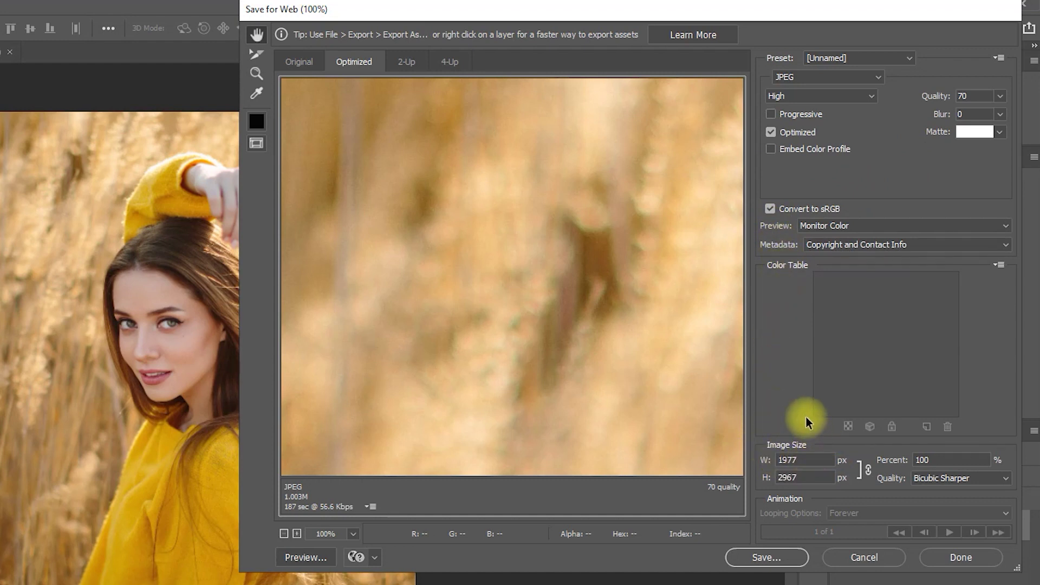
# Resize the export to 2048 px tall (1365 × 2048) with Bicubic Sharper and start saving.
pyautogui.doubleClick(804, 478)
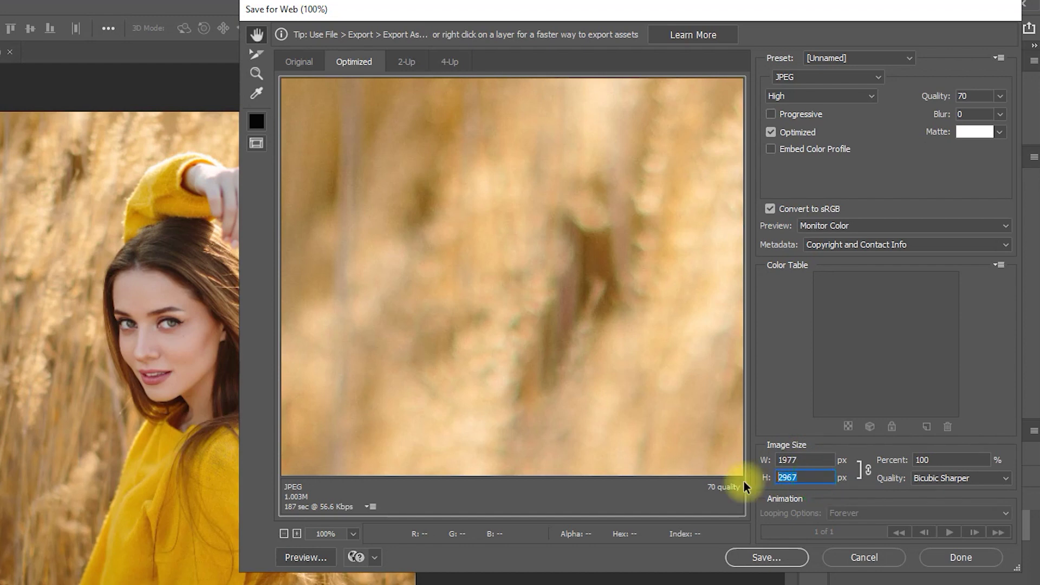
pyautogui.write('2048')
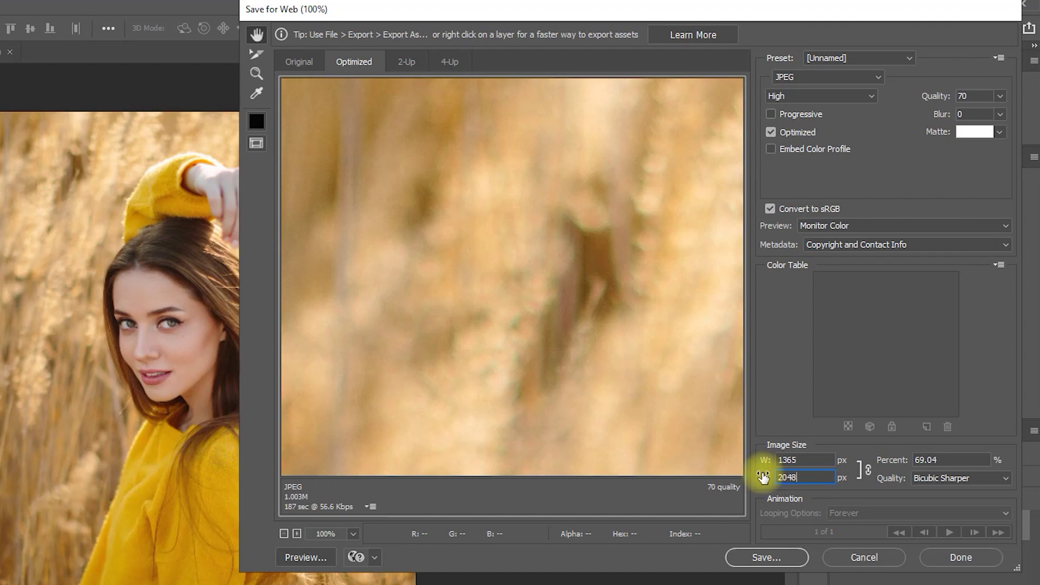
pyautogui.click(1005, 479)
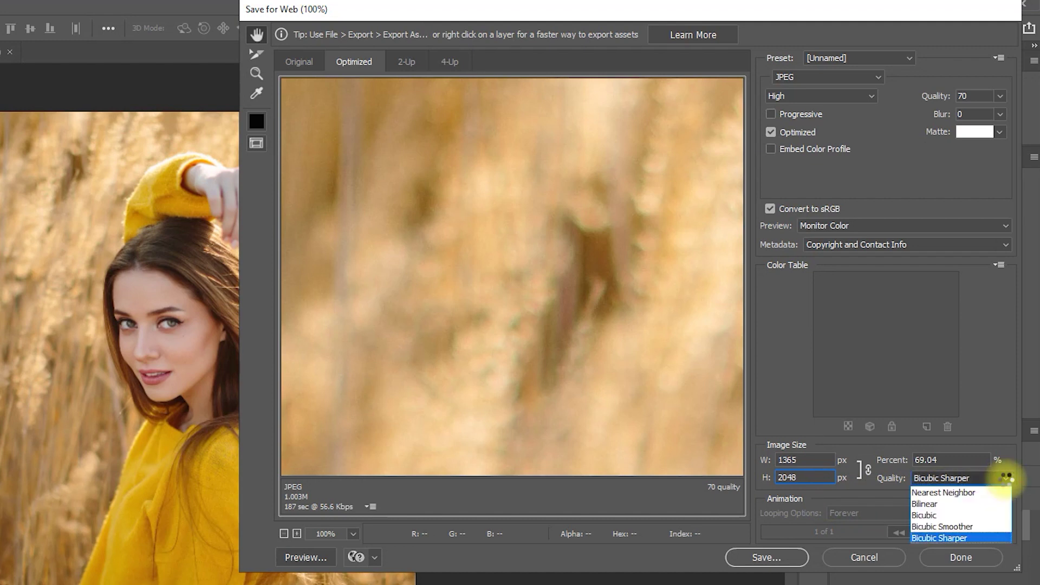
pyautogui.click(987, 538)
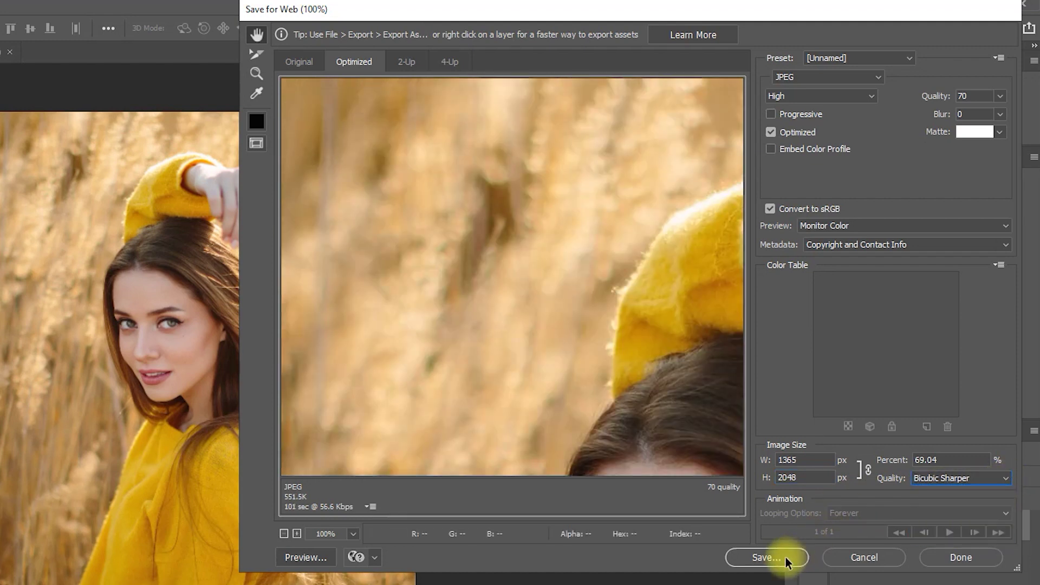
pyautogui.click(786, 557)
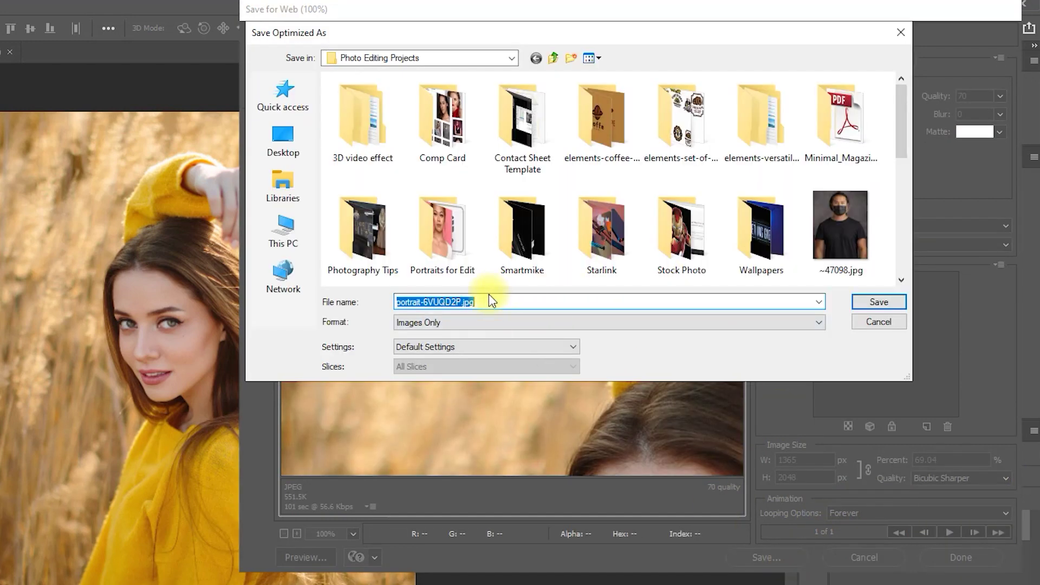
# Save the JPEG as 'fb crop', then set a 4:5 crop ratio on the pink portrait.
pyautogui.write('fb crop')
pyautogui.press('Return')
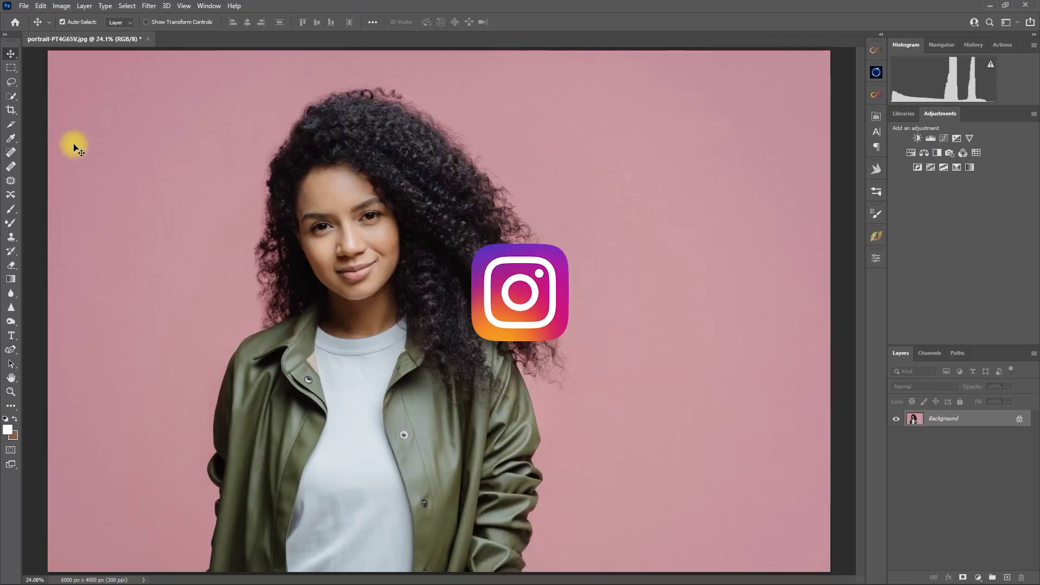
pyautogui.click(10, 111)
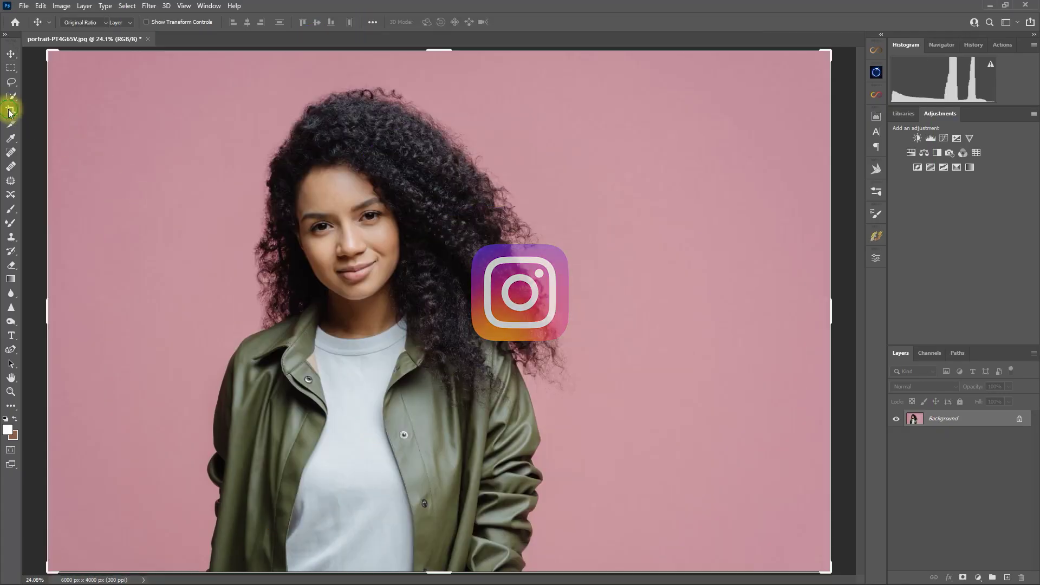
pyautogui.click(105, 24)
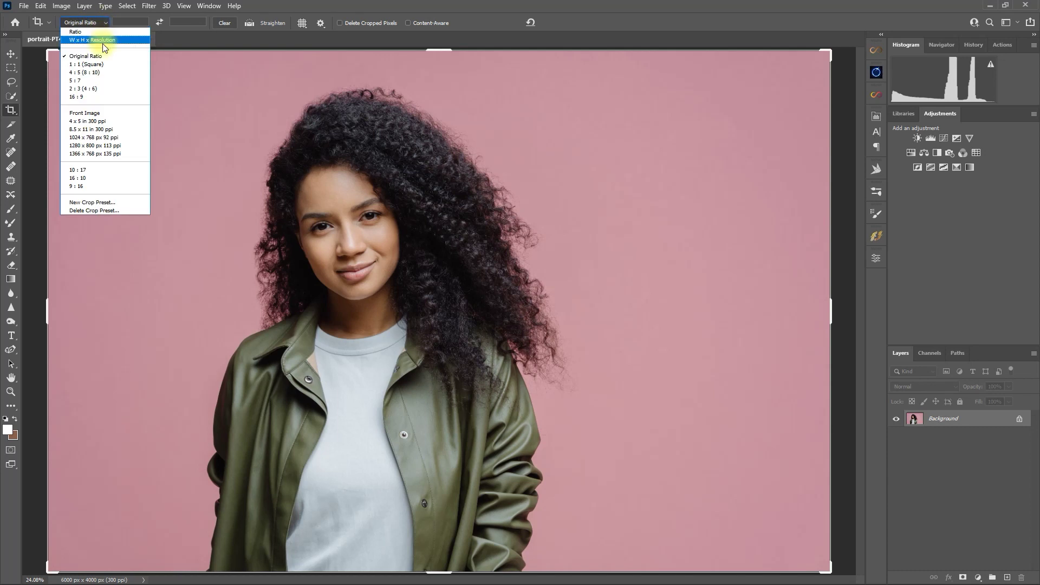
pyautogui.click(111, 72)
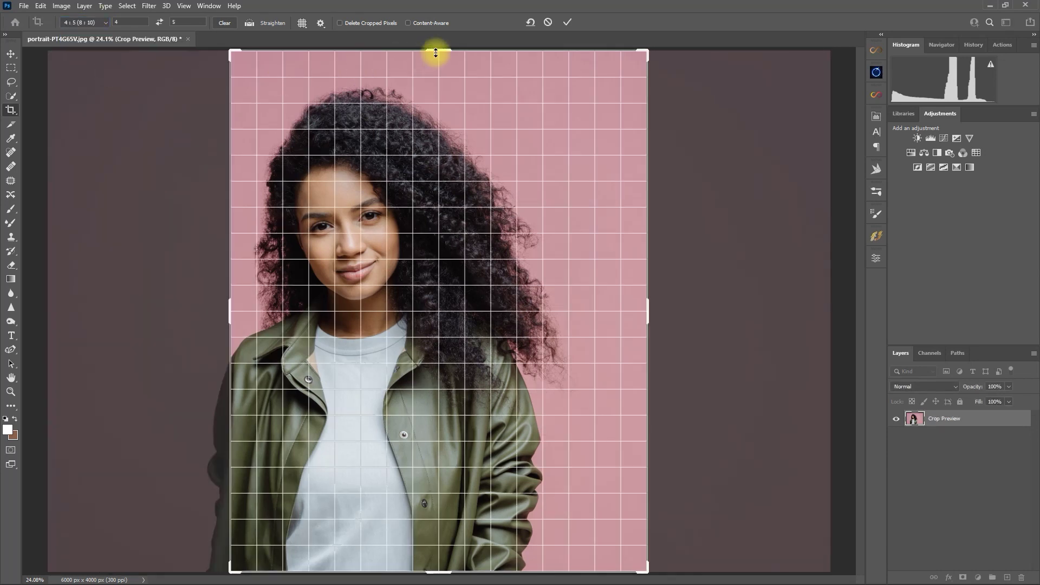
# Frame the 4:5 crop with Rule of Thirds to keep hair and jacket, and apply it (3167 × 3959 px).
pyautogui.moveTo(436, 52); pyautogui.dragTo(499, 185)
pyautogui.click(302, 22)
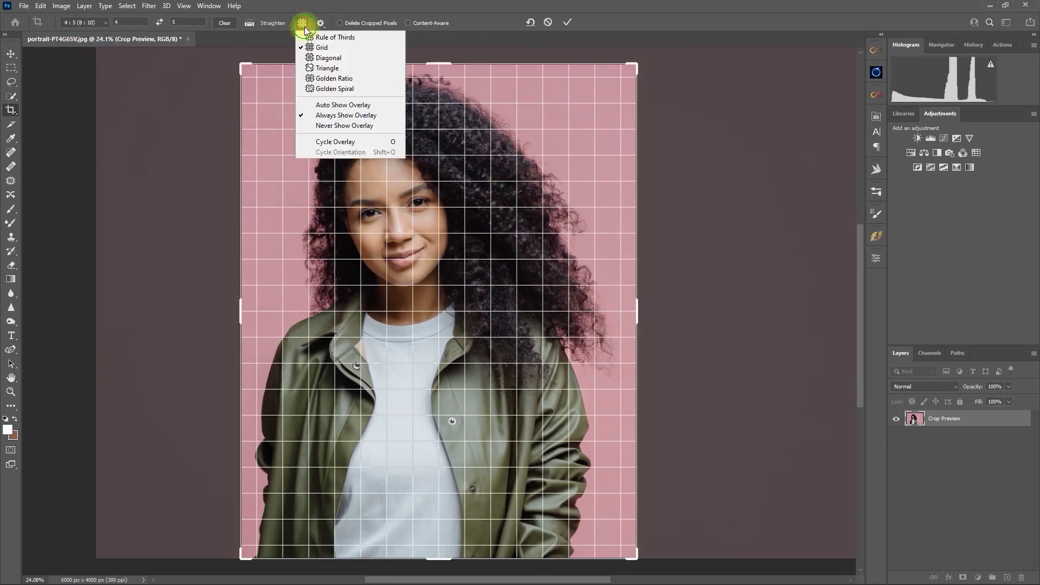
pyautogui.click(365, 38)
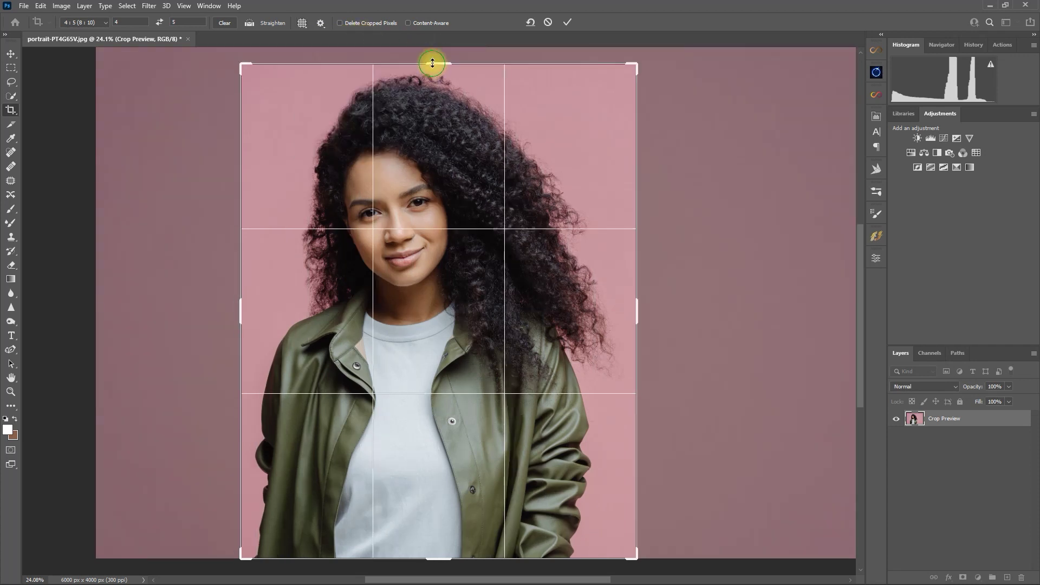
pyautogui.moveTo(435, 63); pyautogui.dragTo(434, 47)
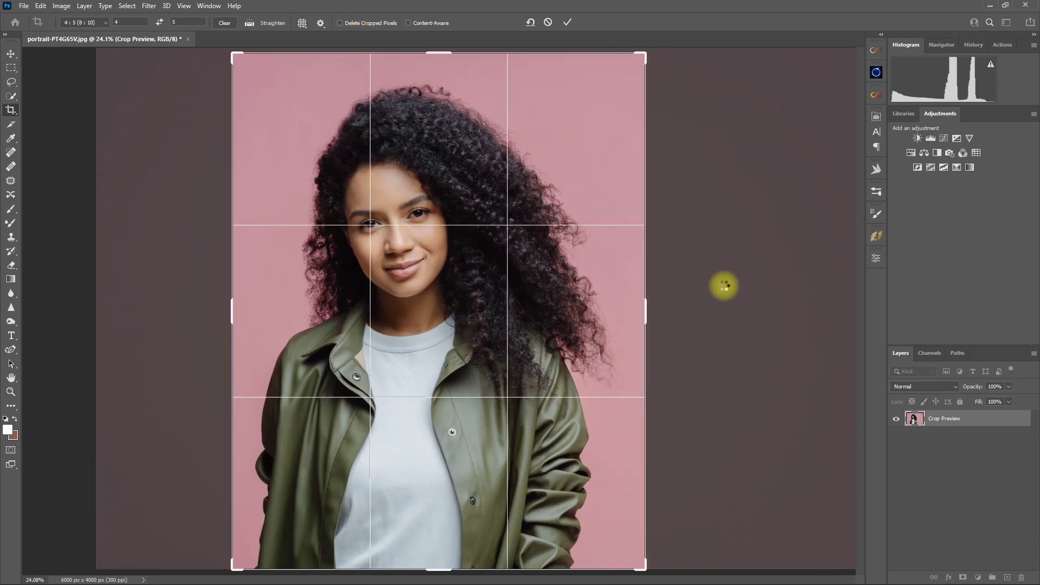
pyautogui.press('Return')
pyautogui.press('v')
pyautogui.press('space')
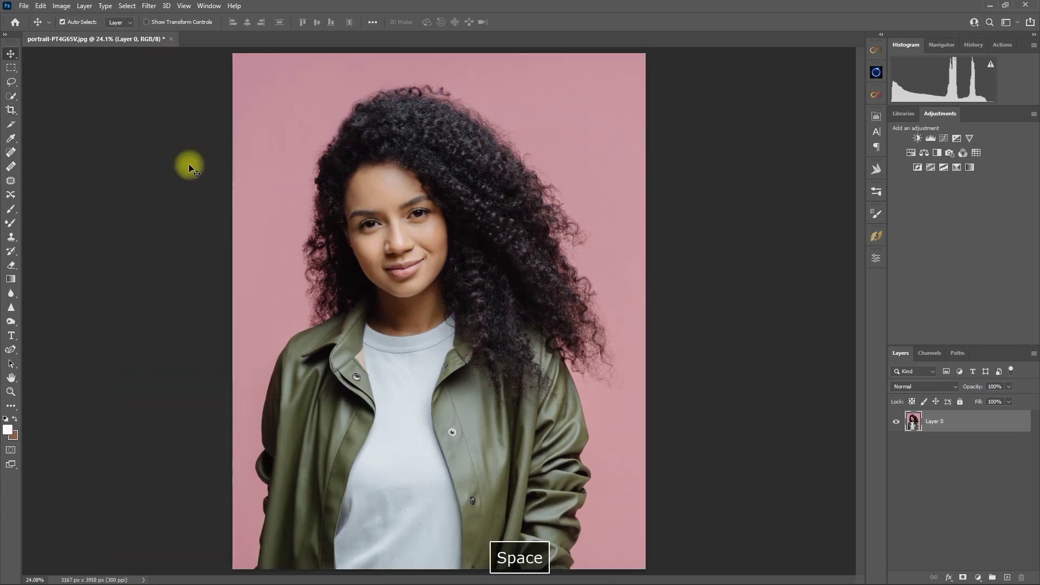
# Open the Save for Web (Legacy) dialog for the pink portrait.
pyautogui.click(24, 6)
pyautogui.moveTo(61, 163)
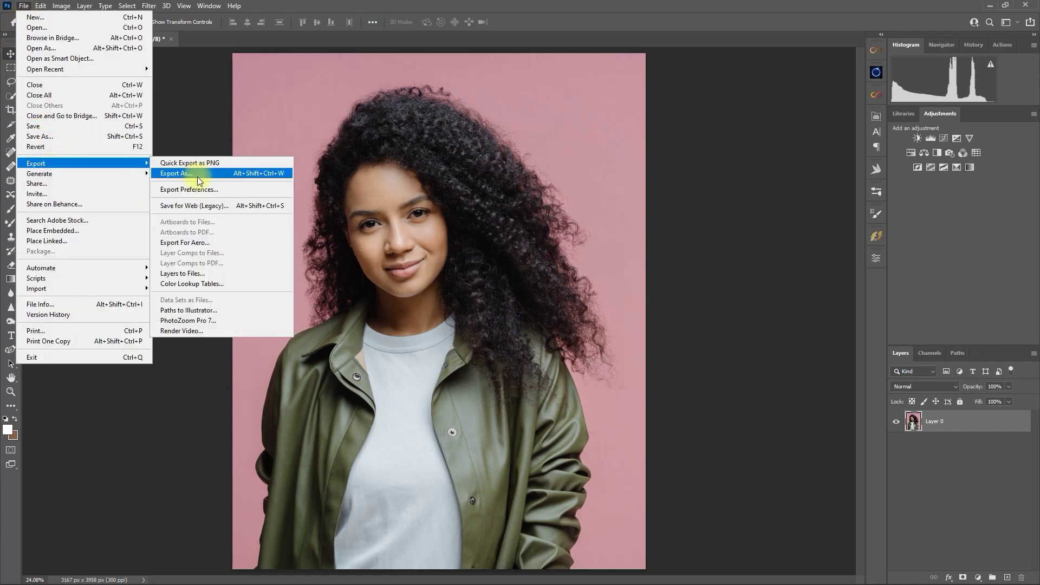
pyautogui.click(241, 206)
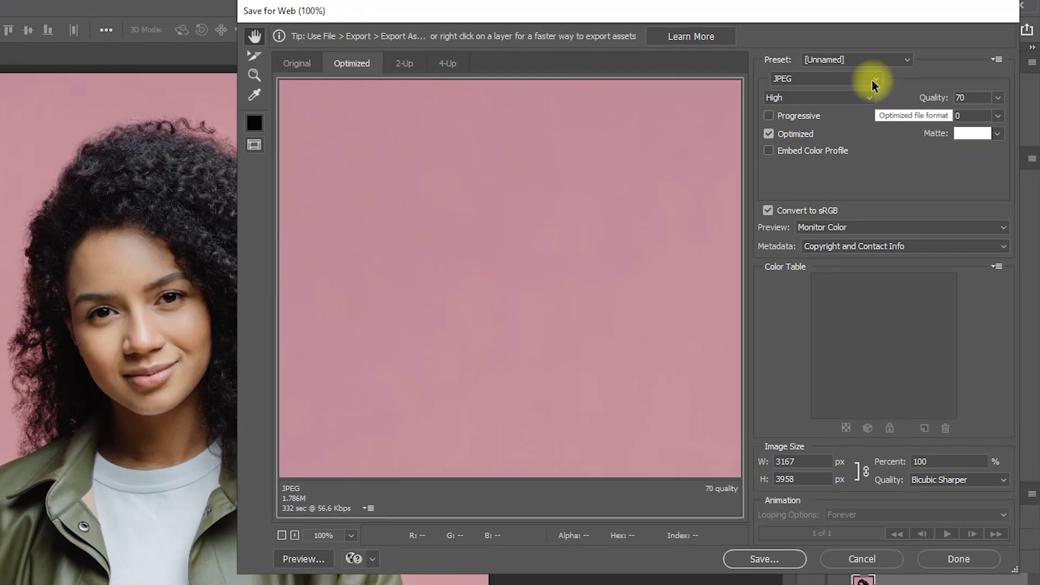
# Set the export format to JPEG and the quality to 70 (High, about 1.786M).
pyautogui.click(873, 80)
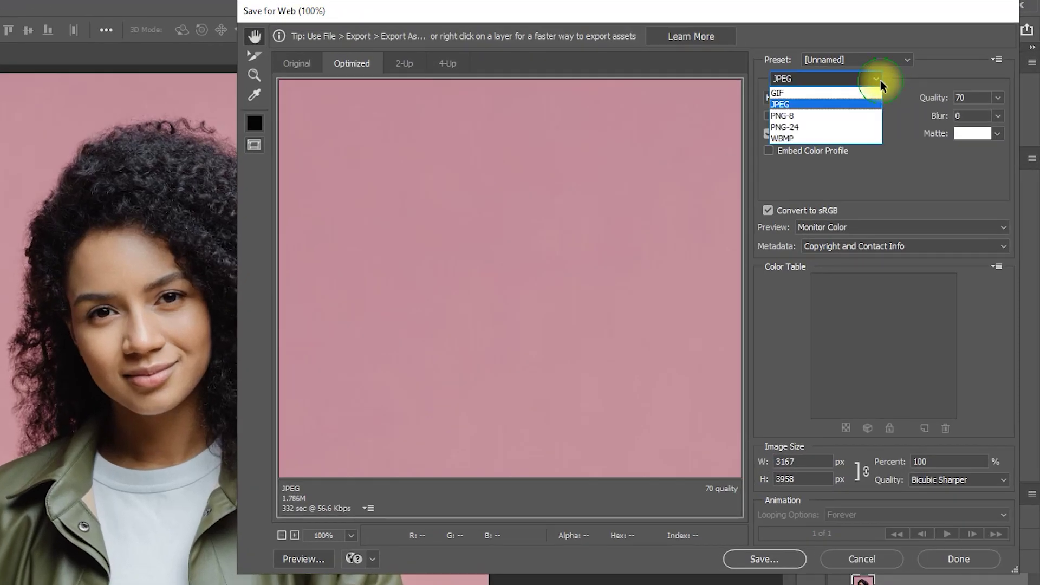
pyautogui.click(866, 103)
pyautogui.click(873, 96)
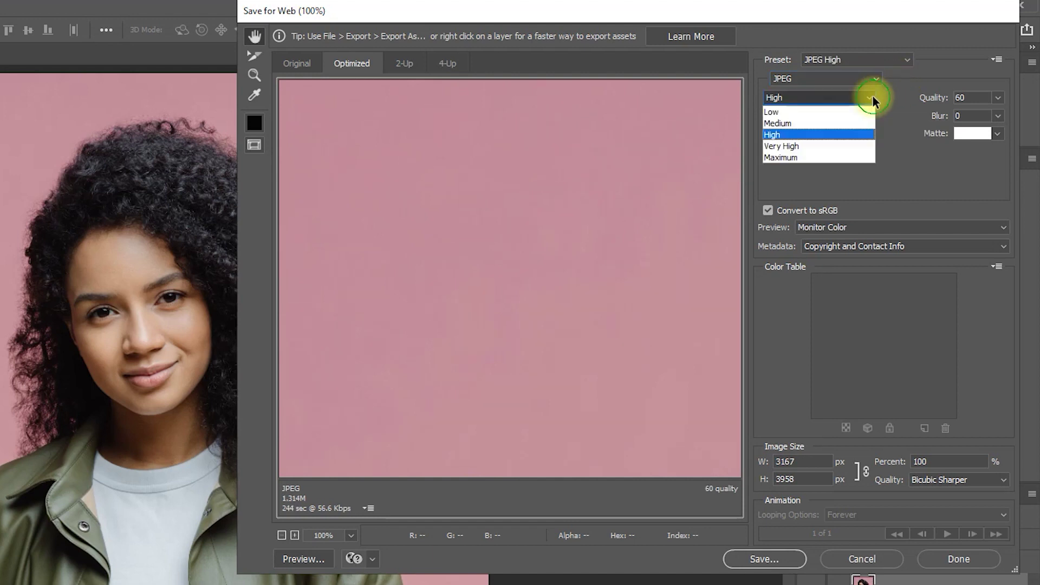
pyautogui.click(842, 155)
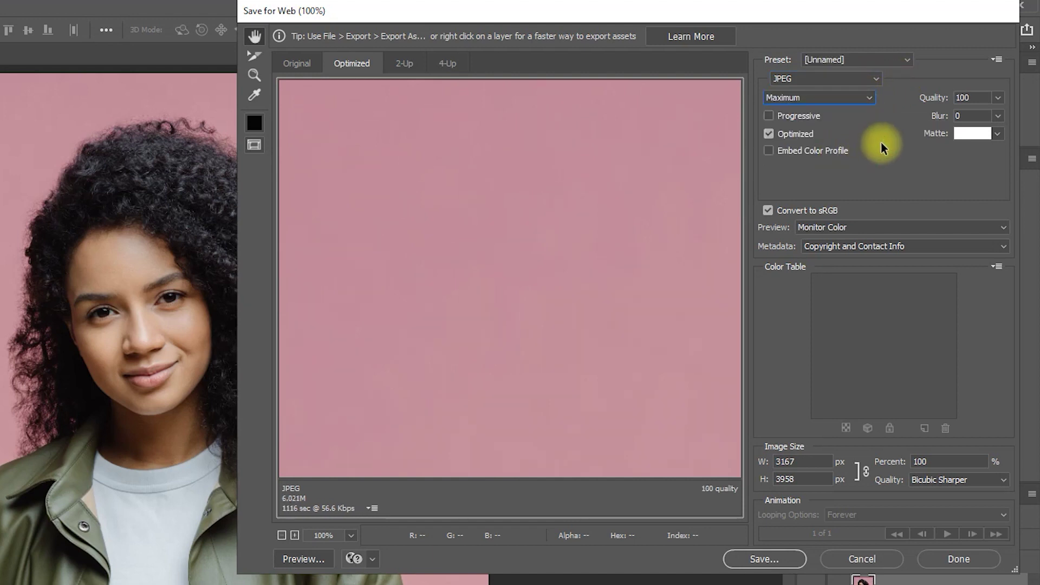
pyautogui.click(998, 98)
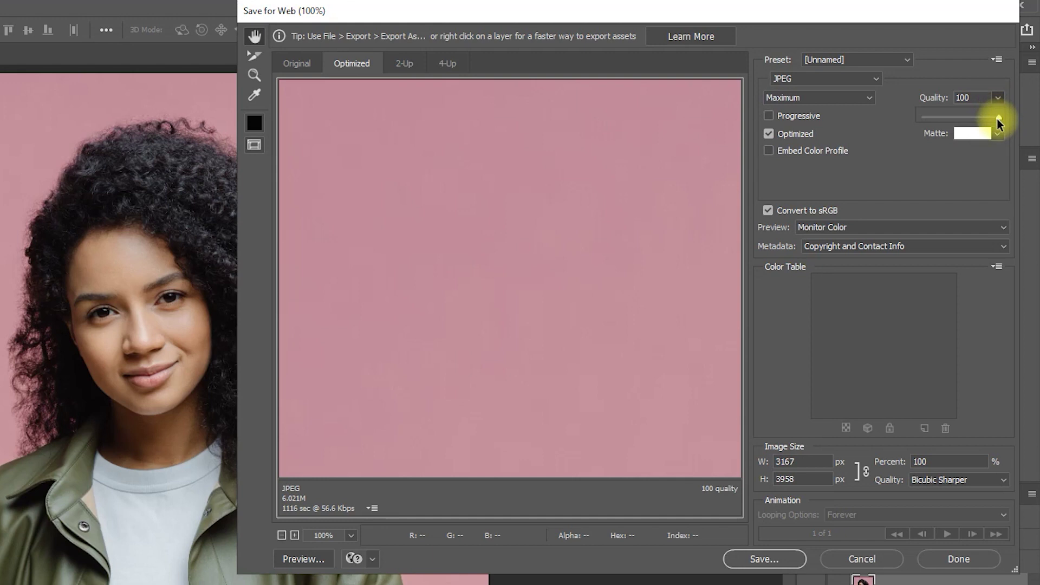
pyautogui.moveTo(975, 122); pyautogui.dragTo(973, 122)
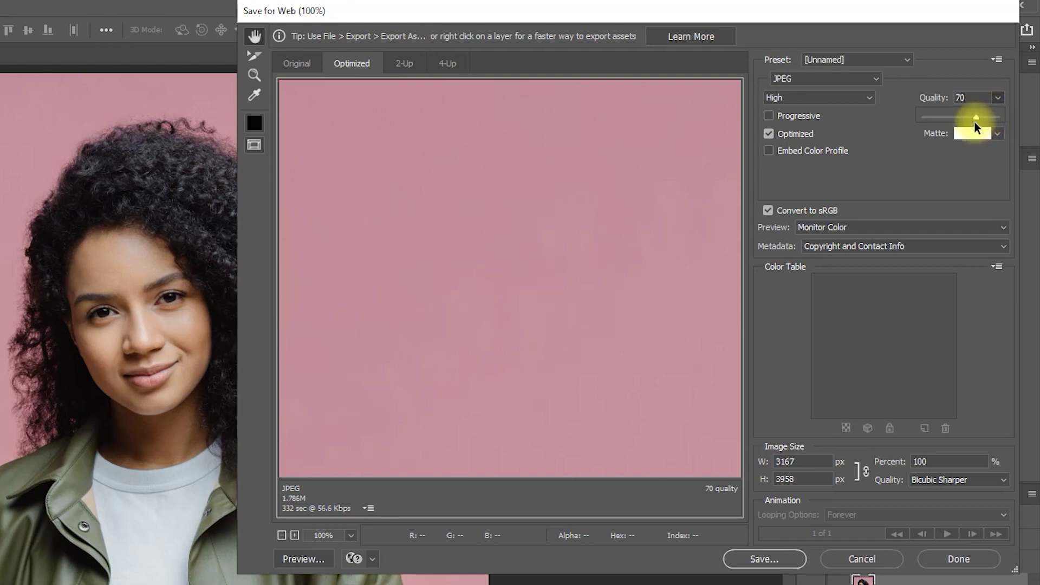
pyautogui.click(786, 393)
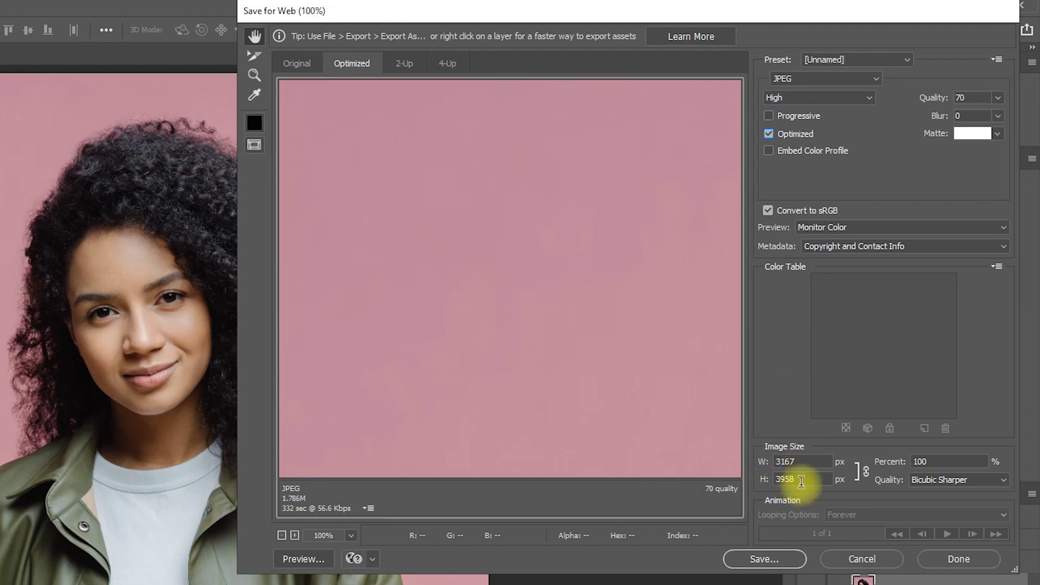
# Resize the export to 1080 × 1350 px with Bicubic Sharper resampling.
pyautogui.click(758, 480)
pyautogui.write('1350')
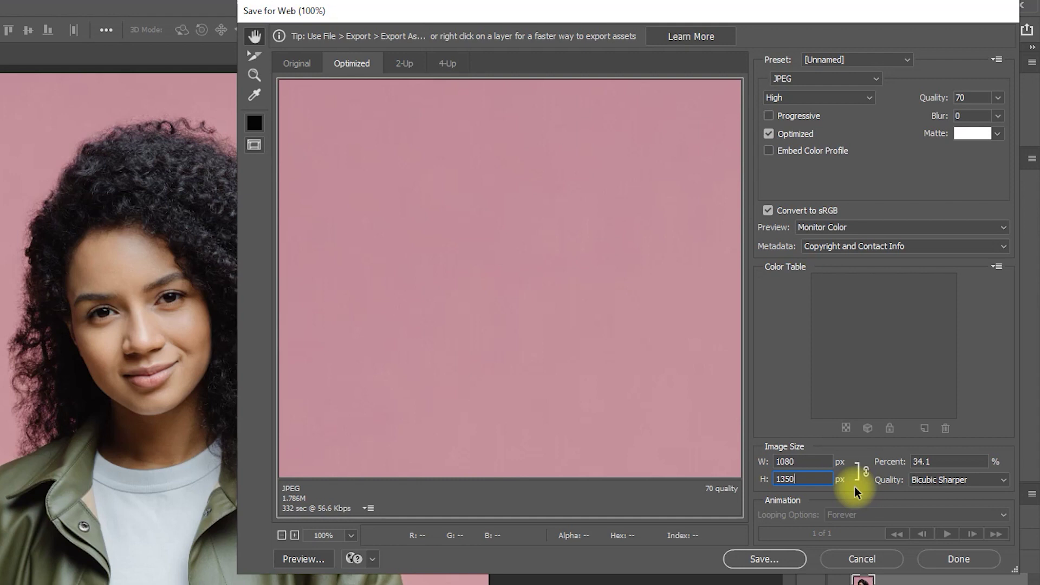
pyautogui.press('Tab')
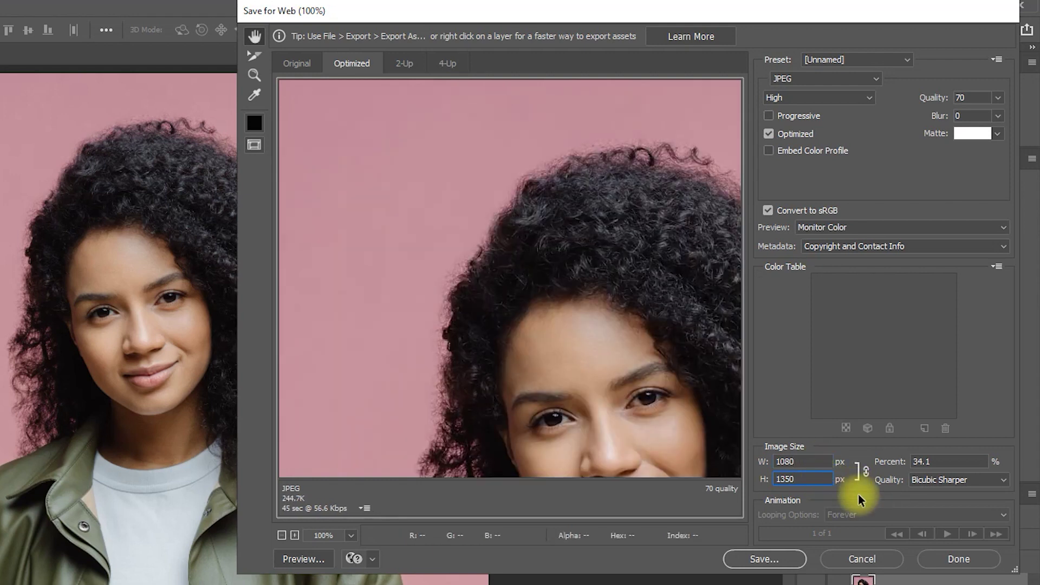
pyautogui.click(981, 481)
pyautogui.click(971, 538)
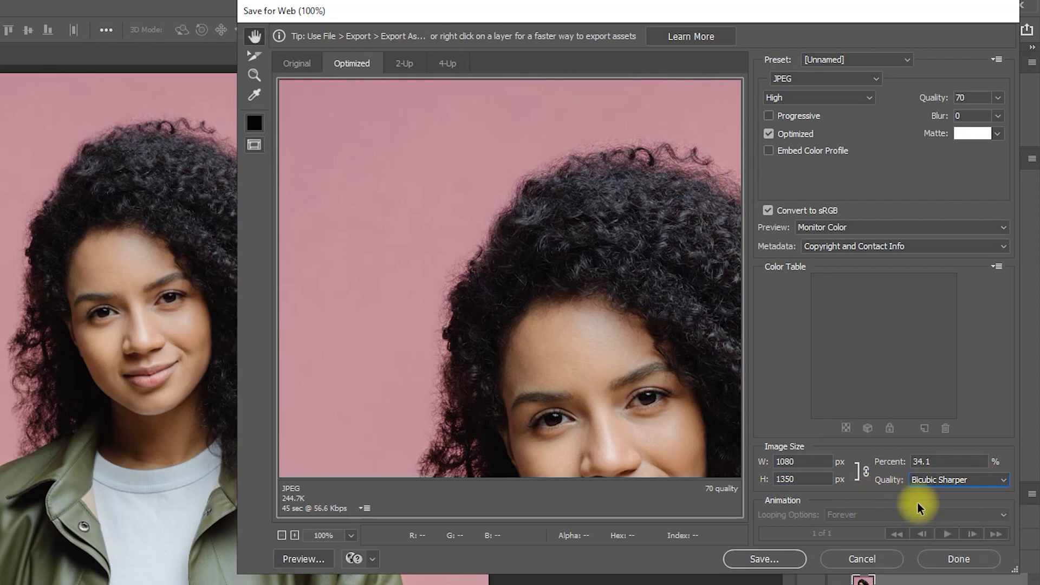
# Save the optimized JPEG under the file name 'ji'.
pyautogui.click(765, 559)
pyautogui.write('ji')
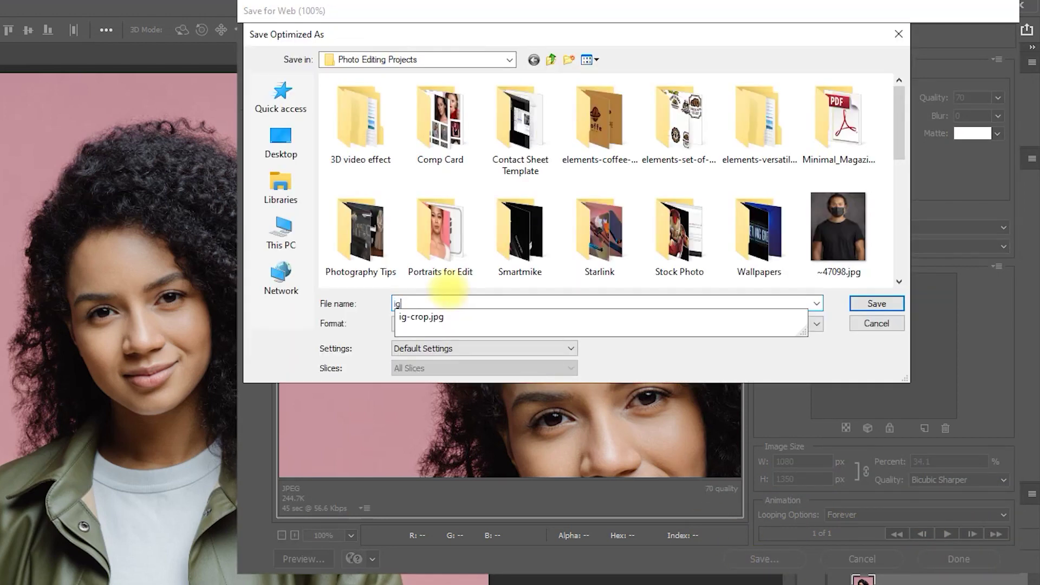
pyautogui.press('Return')
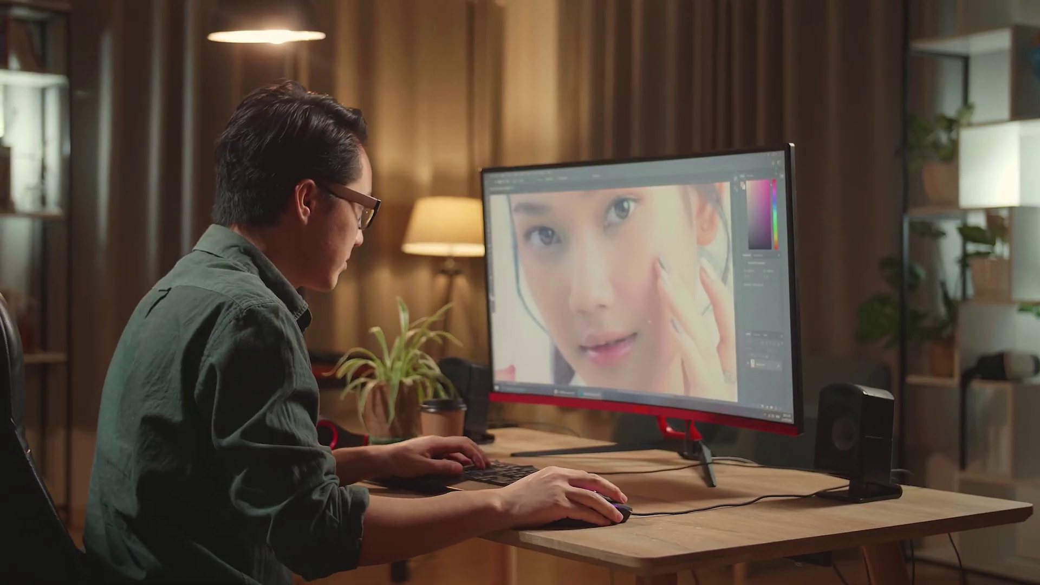